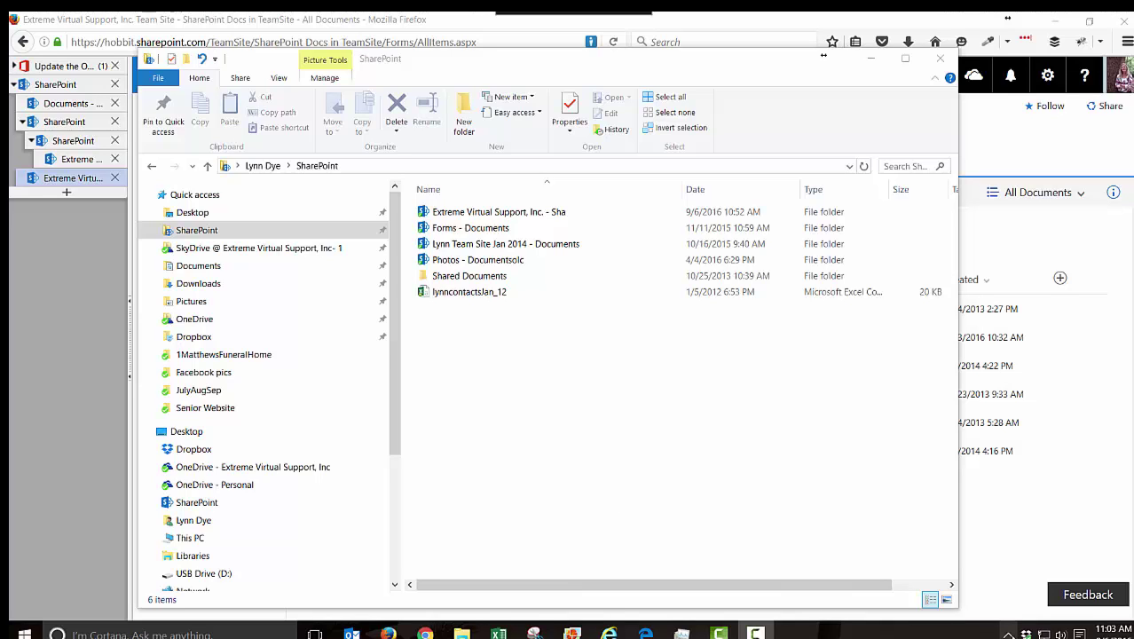
Review the folder selection and add-account setup in the OneDrive - Extreme Virtual Support, Inc settings, leaving the sync configuration as is.
left_click(1008, 633)
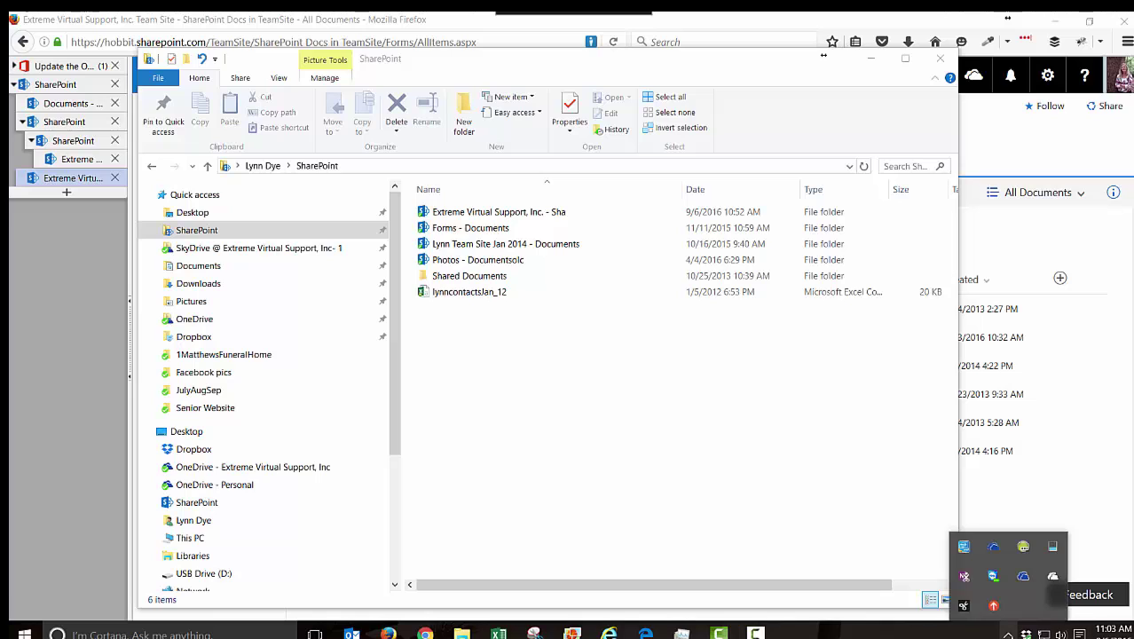
right_click(1023, 578)
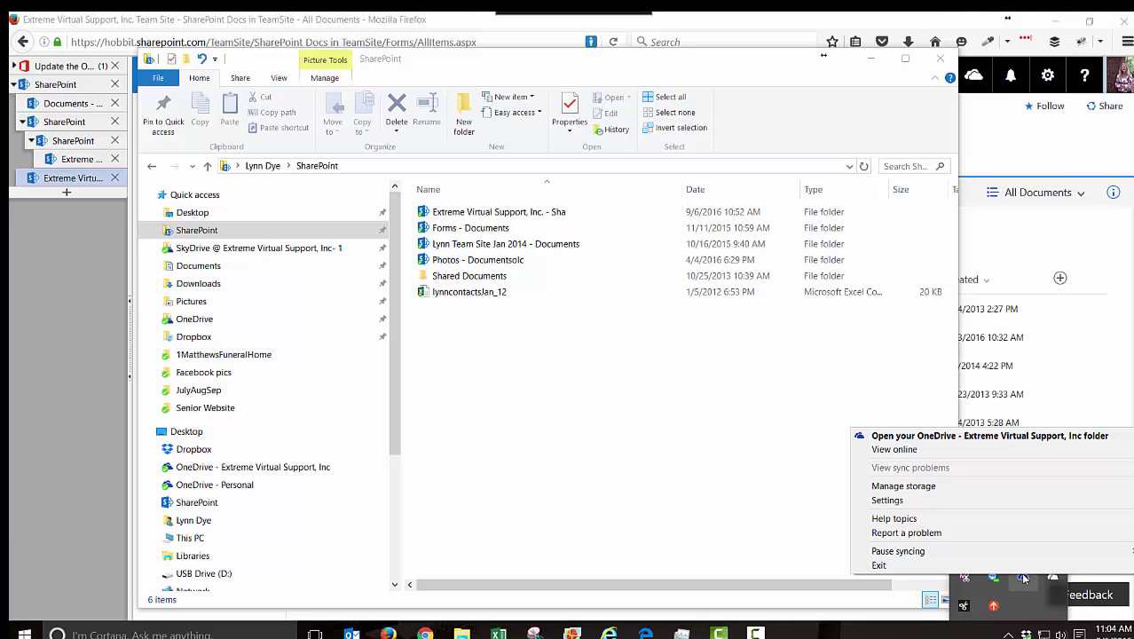
left_click(887, 500)
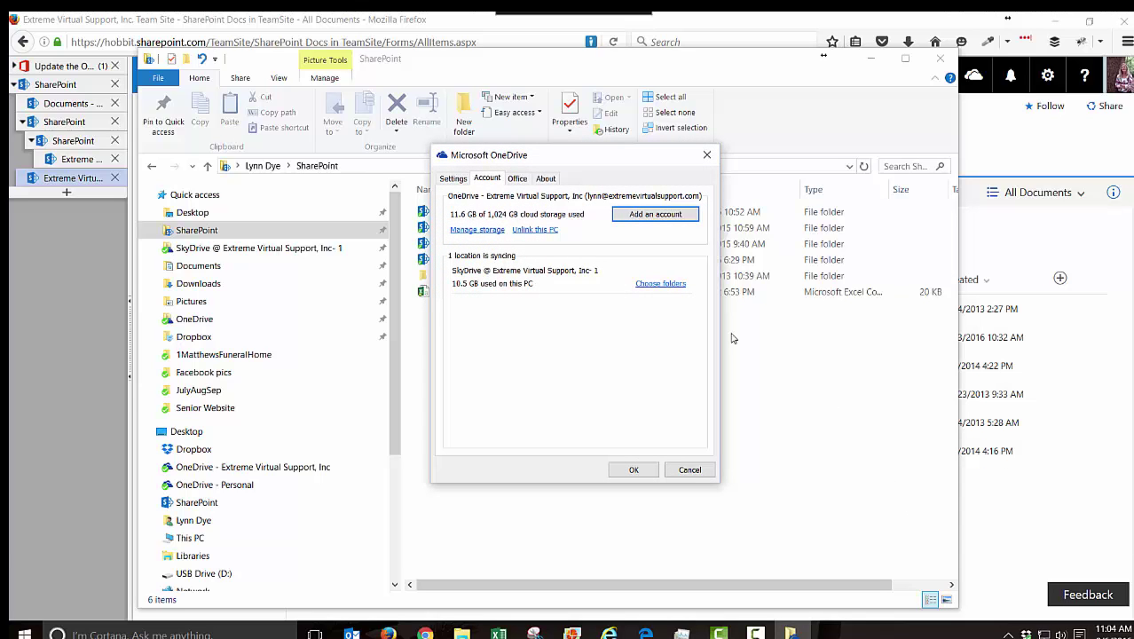
left_click(660, 284)
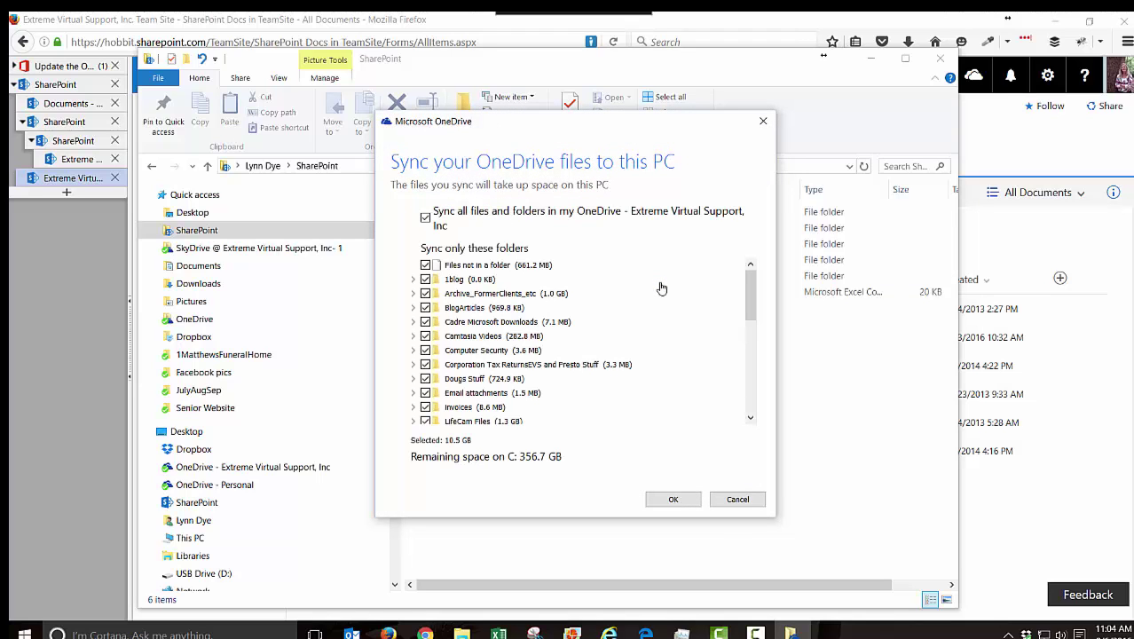
left_click(672, 499)
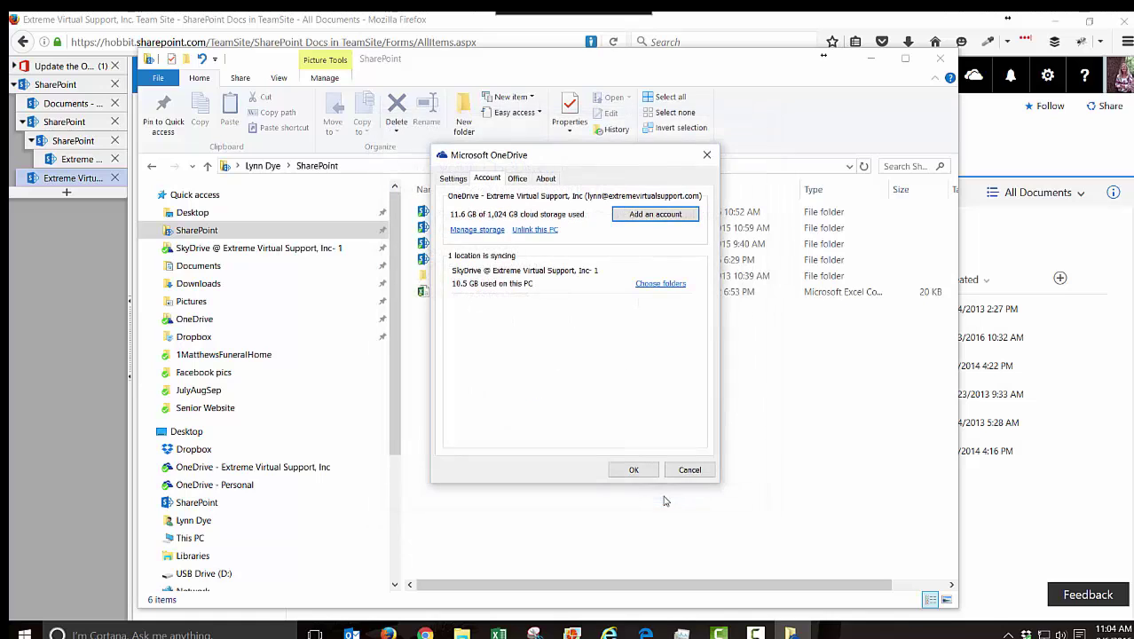
left_click(639, 215)
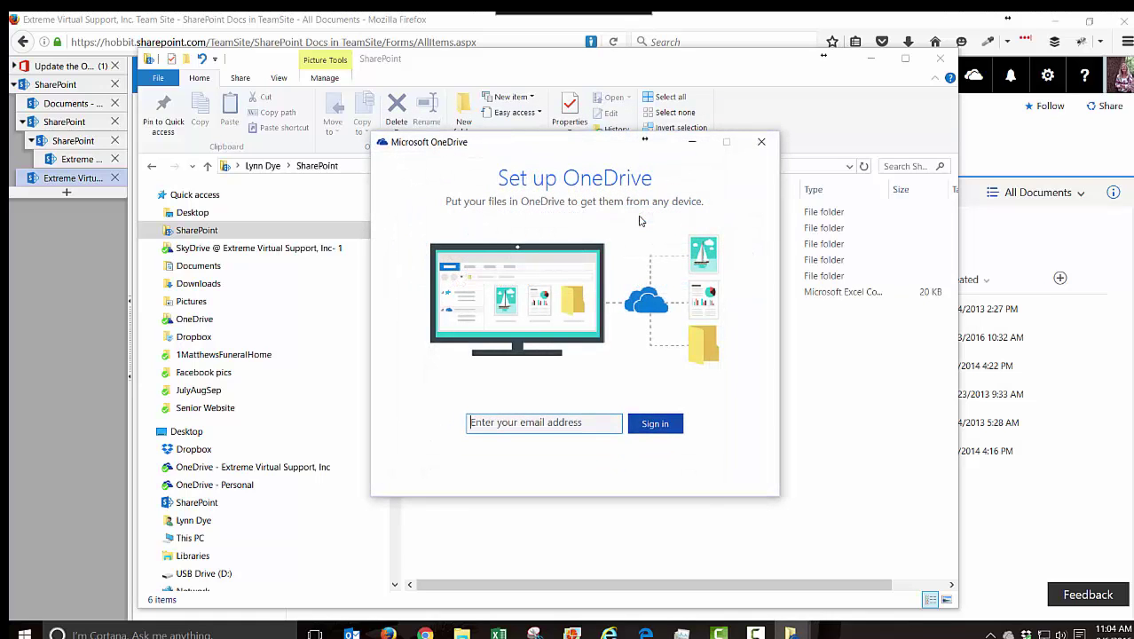
left_click(761, 145)
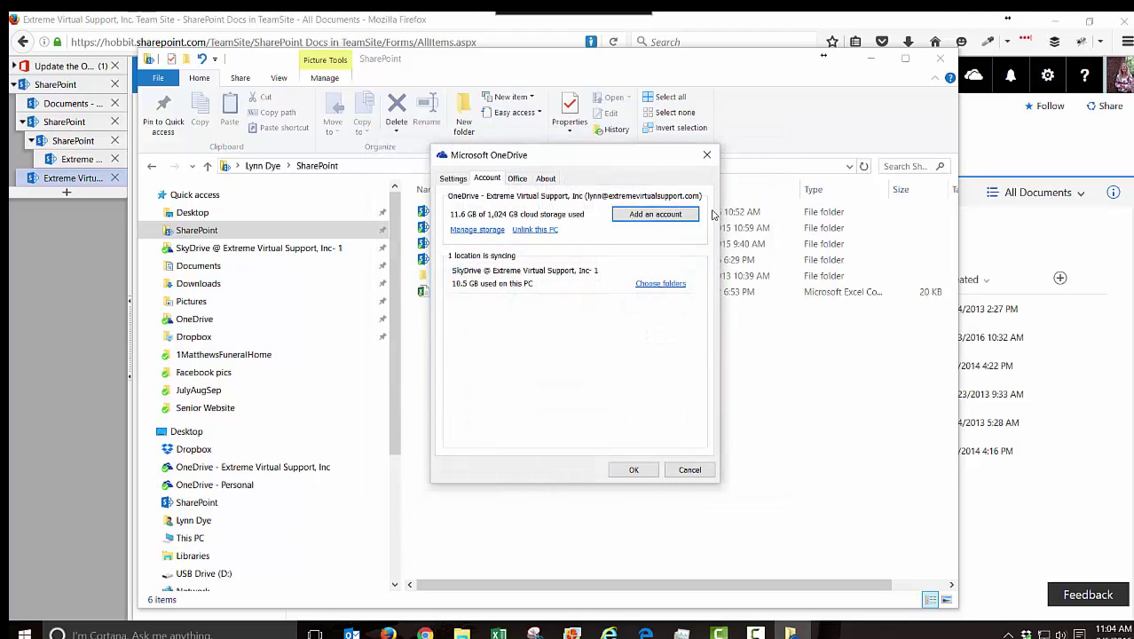
left_click(707, 157)
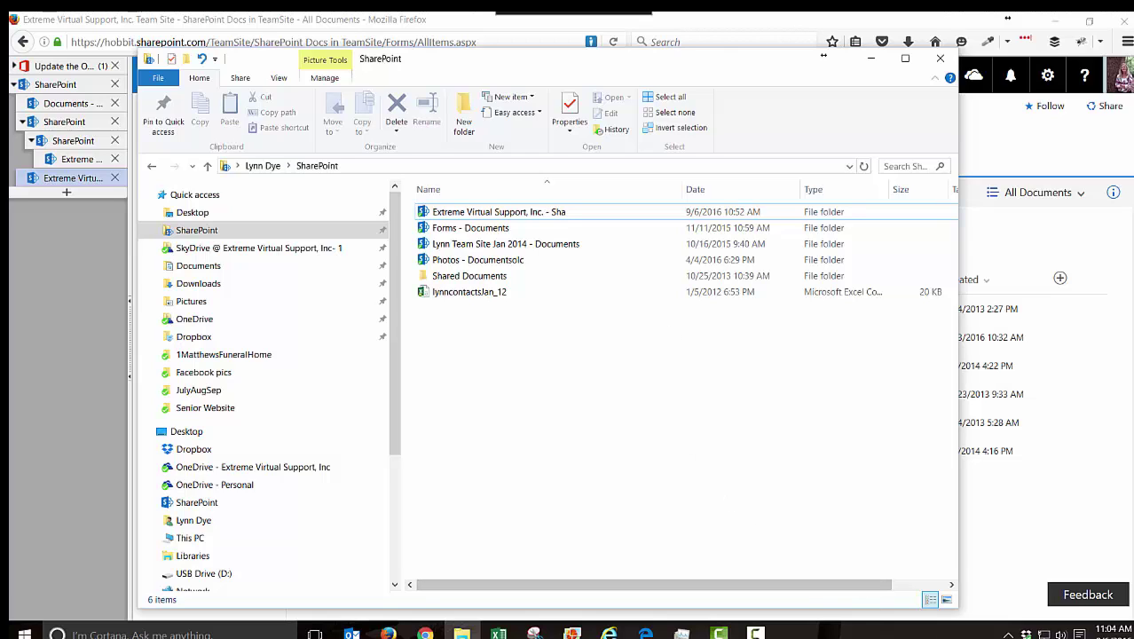
Stop syncing the "Extreme Virtual Support, Inc. - Sha" library in OneDrive for Business and confirm the removal.
left_click(1007, 634)
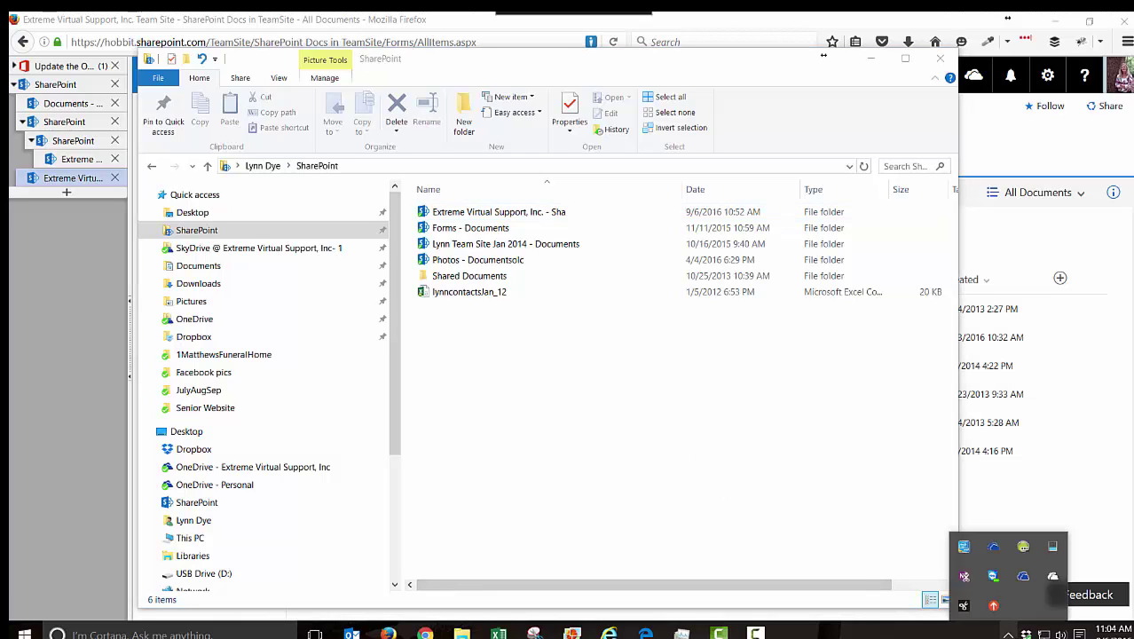
right_click(1001, 550)
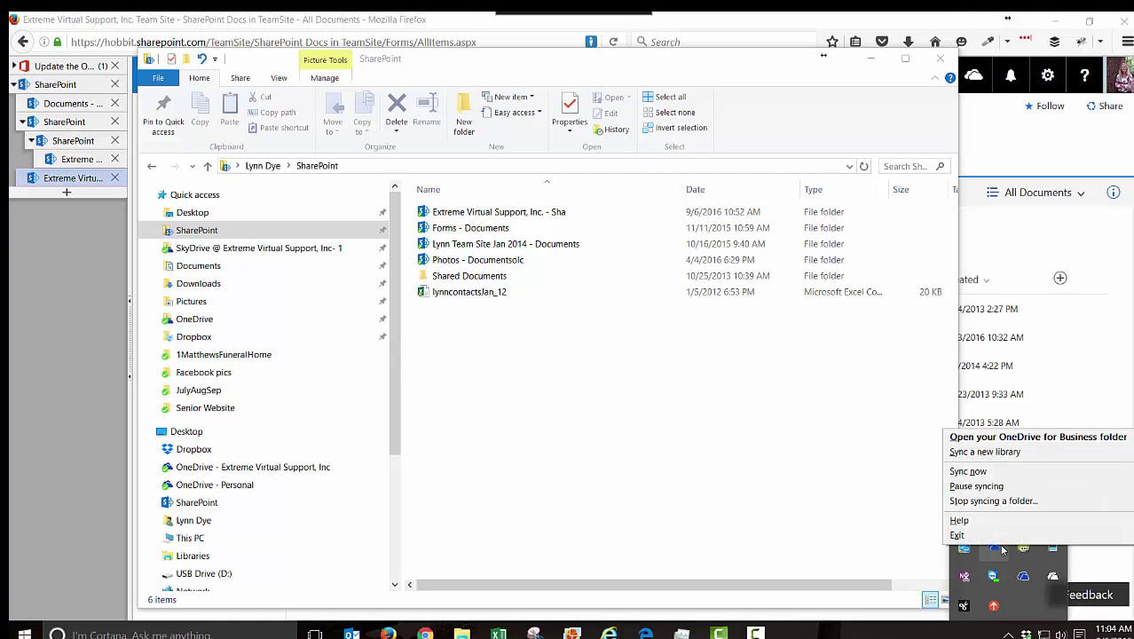
left_click(981, 502)
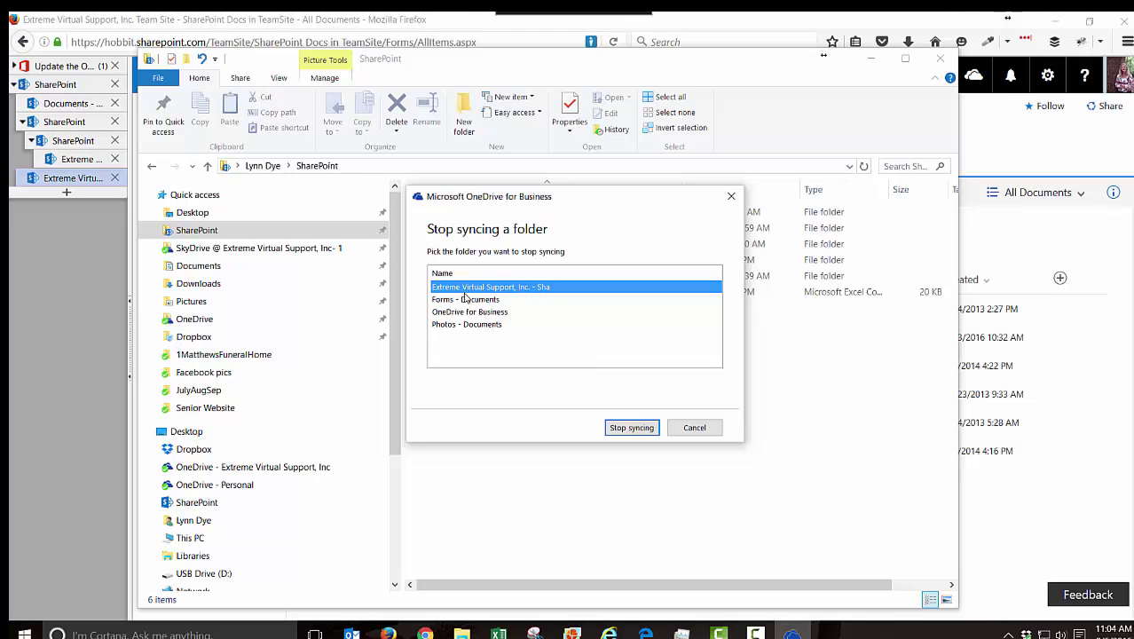
left_click(625, 428)
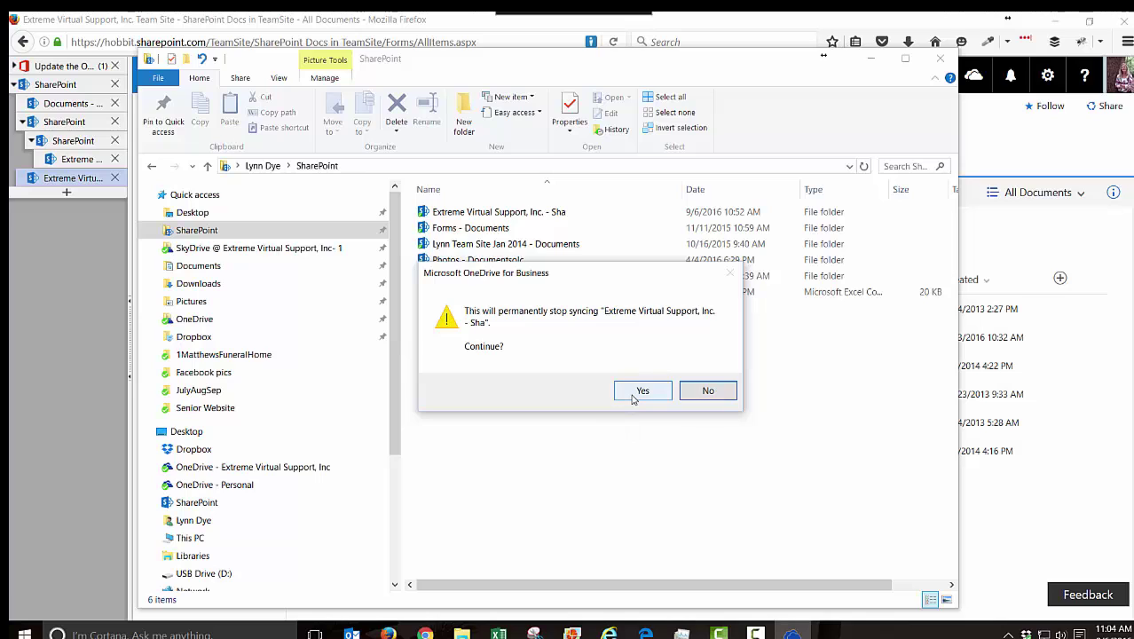
left_click(635, 396)
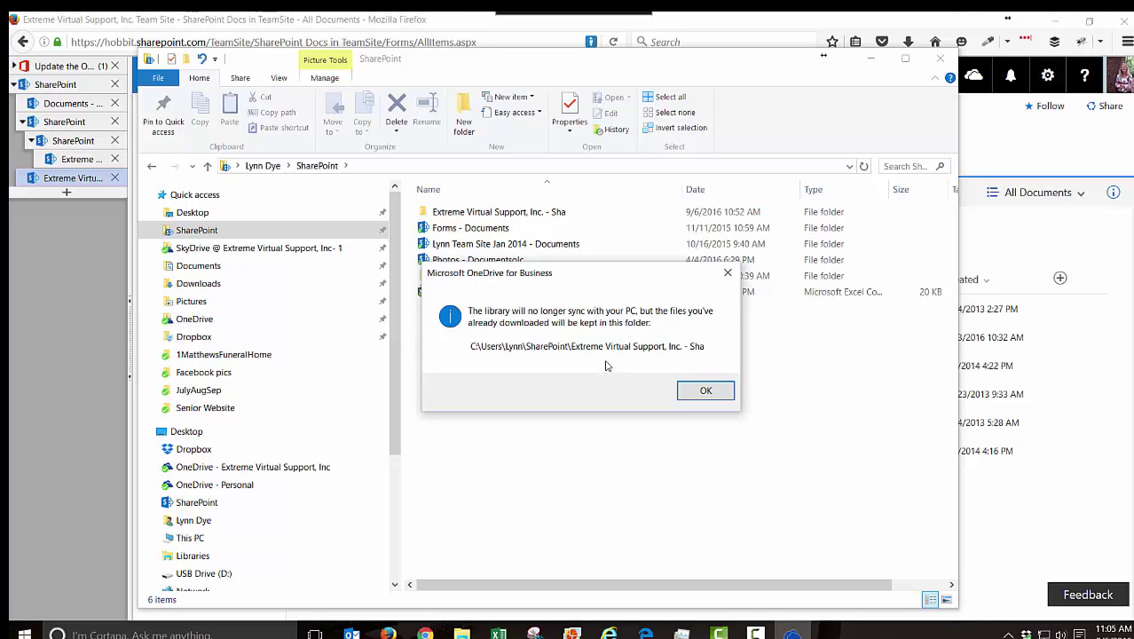
left_click(704, 391)
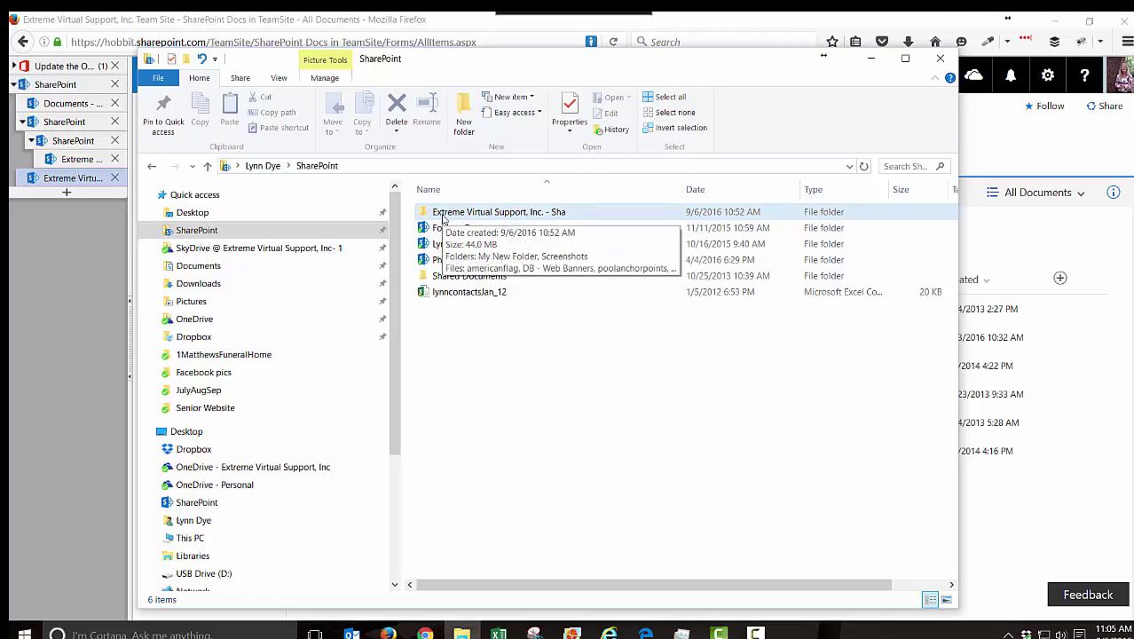
Check the files kept in the "Extreme Virtual Support, Inc. - Sha" folder and rename the folder as "Extreme Virtual Support, Inc. - Shaold".
double_click(443, 215)
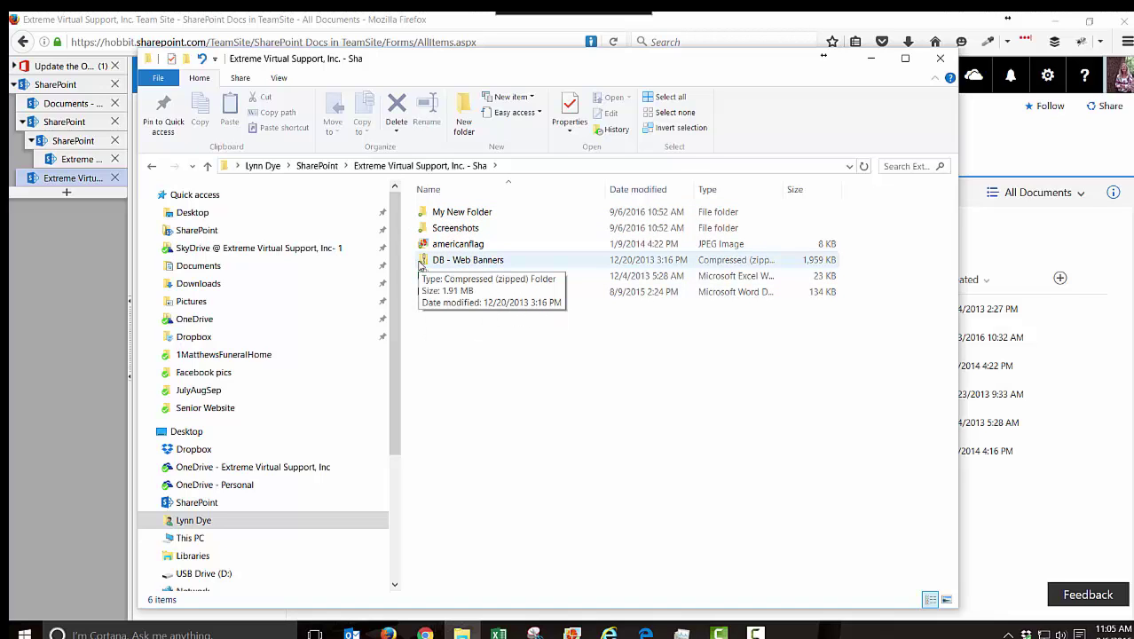
left_click(316, 165)
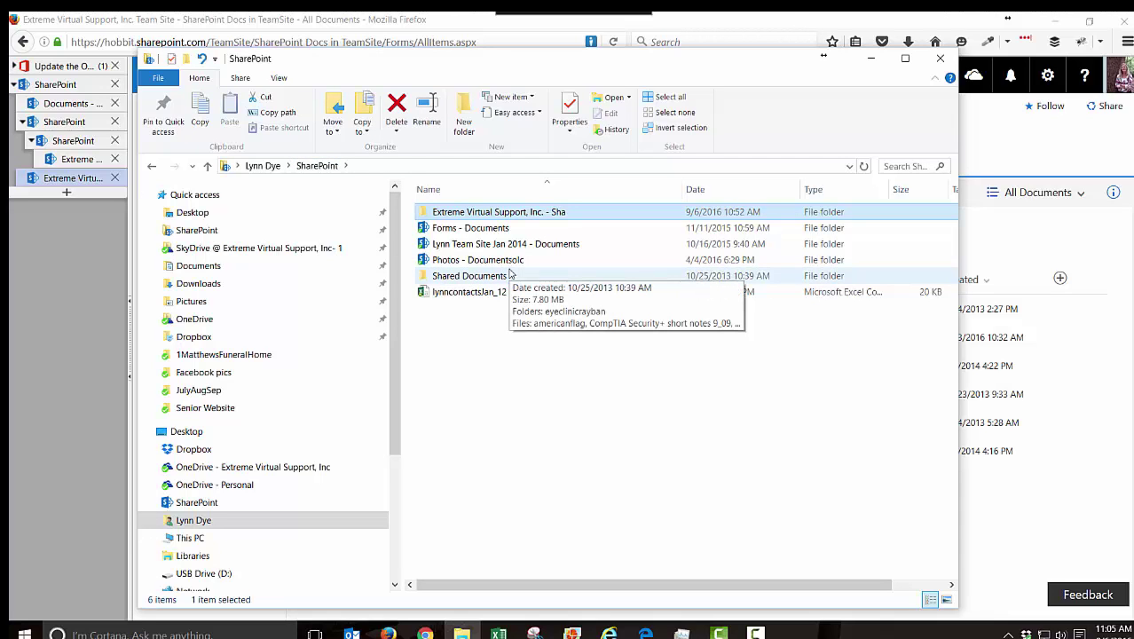
right_click(519, 219)
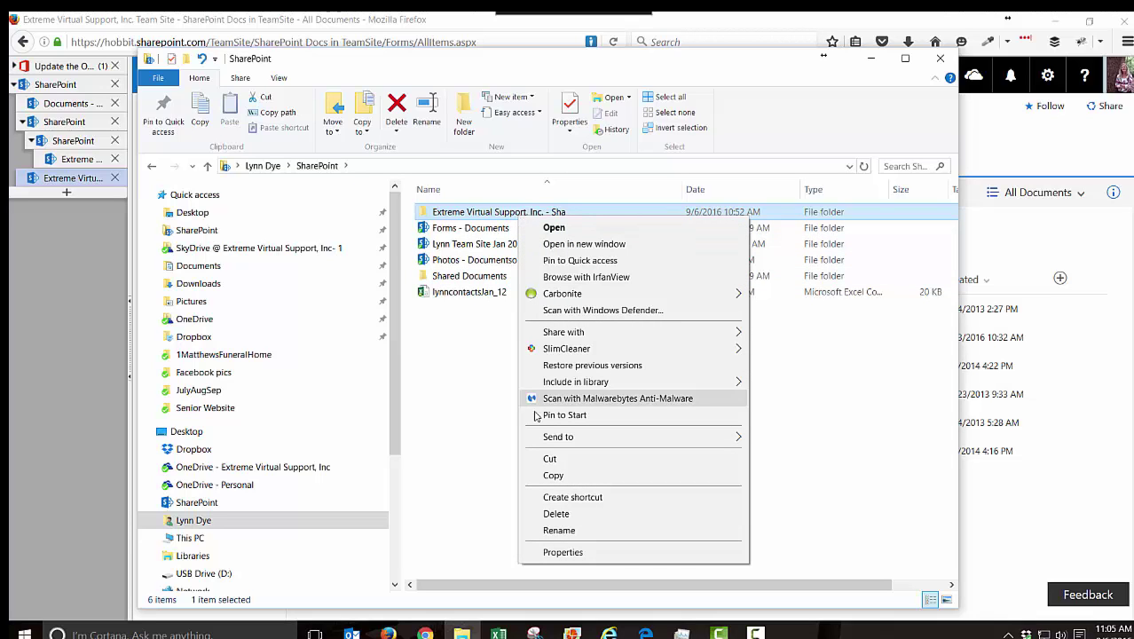
left_click(553, 531)
left_click(572, 214)
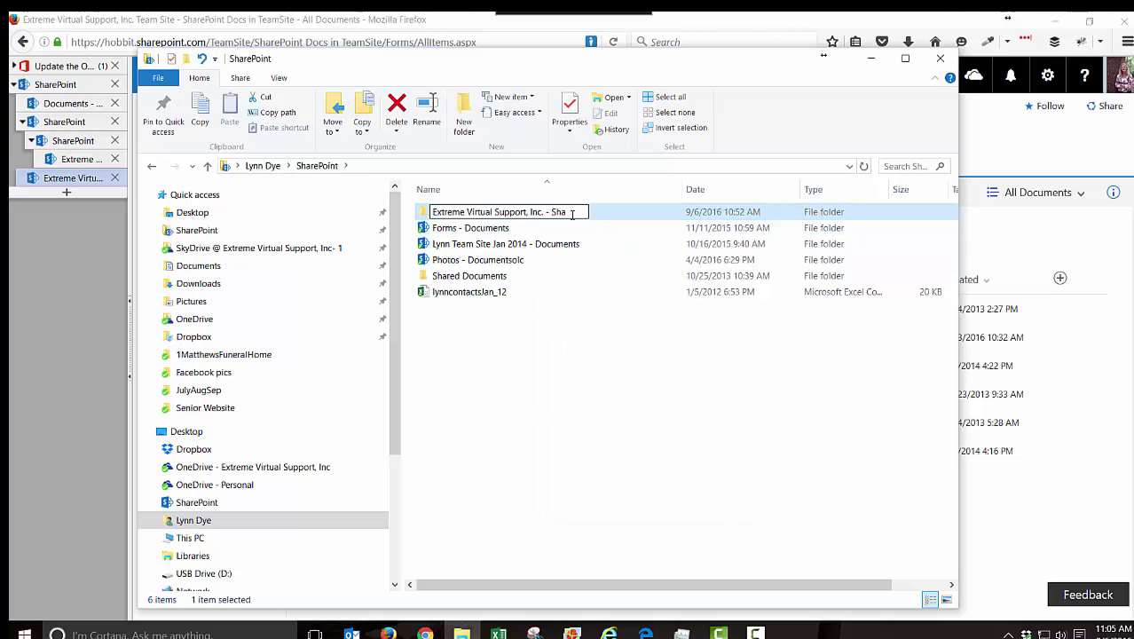
type("red")
key("Return")
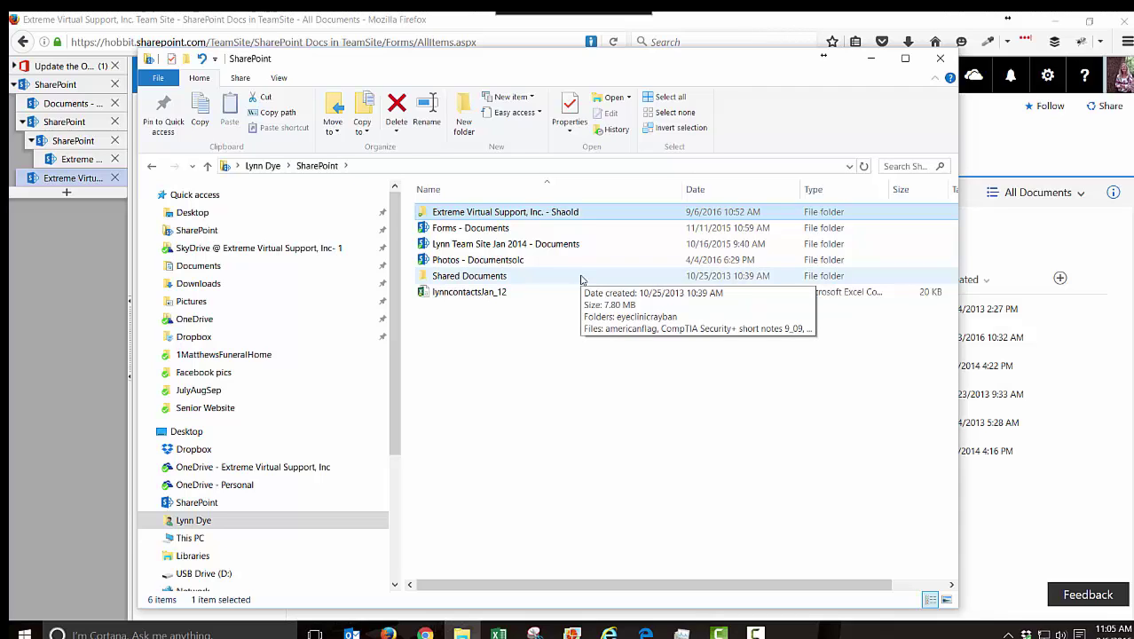
right_click(464, 295)
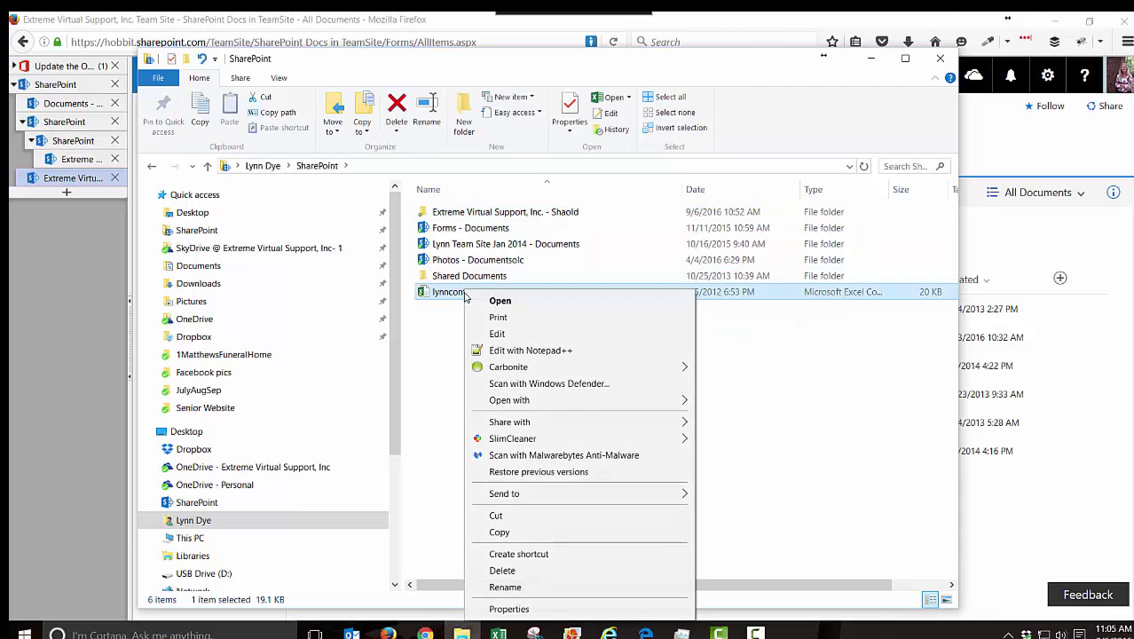
left_click(504, 587)
left_click(520, 294)
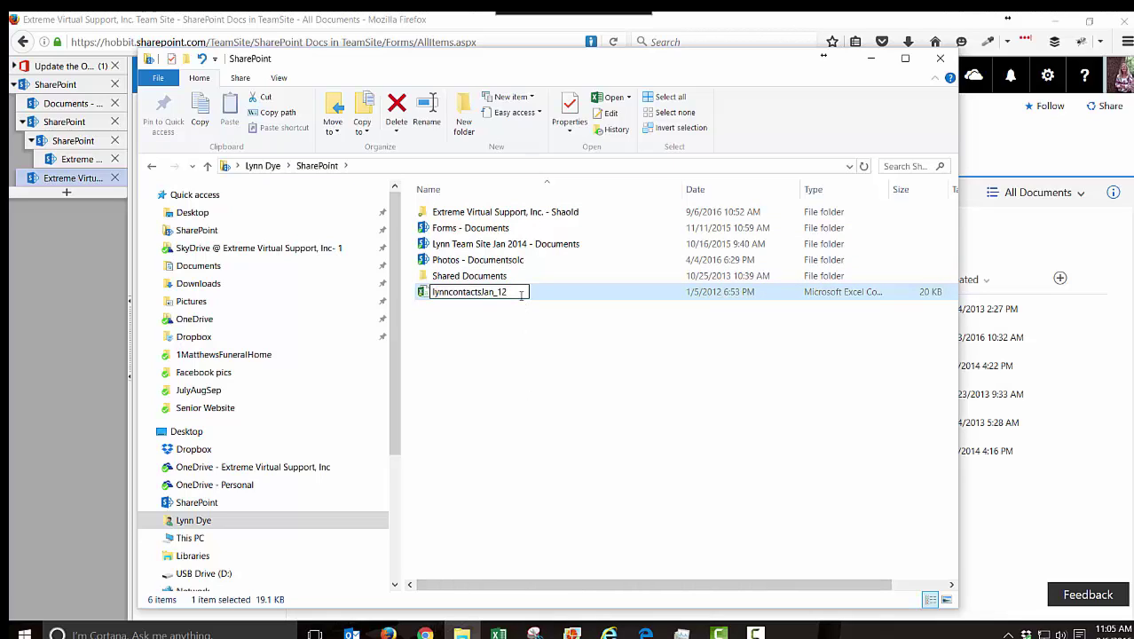
type("/")
key("Return")
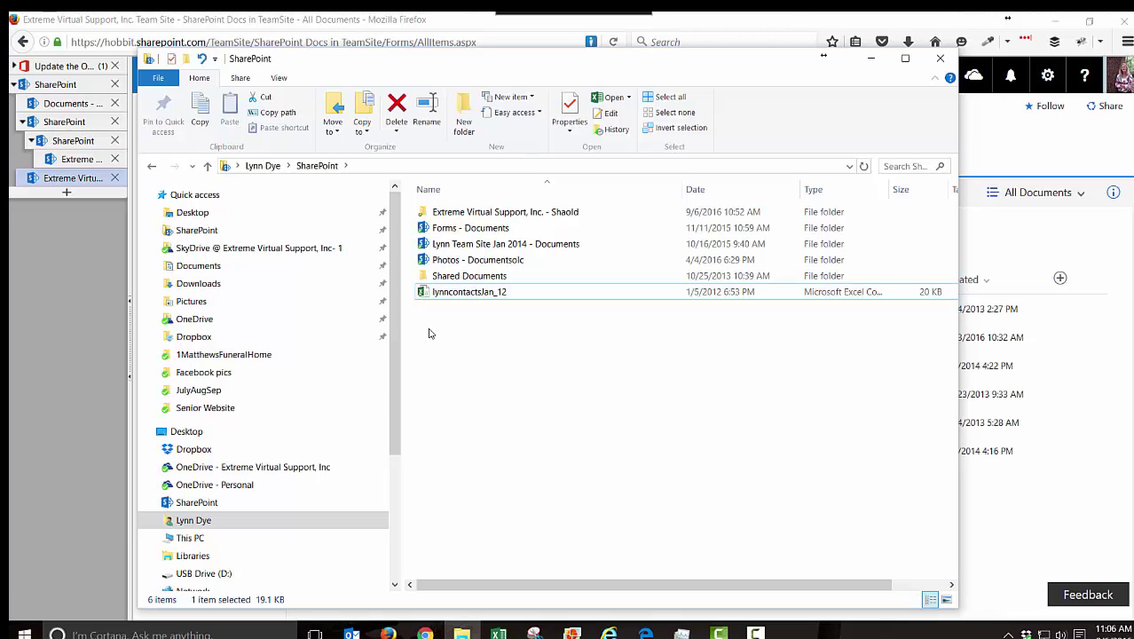
Switch to Firefox and open the SharePoint Docs in TeamSite library of the Extreme Virtual Support, Inc. Team Site from the SharePoint home page.
left_click(203, 504)
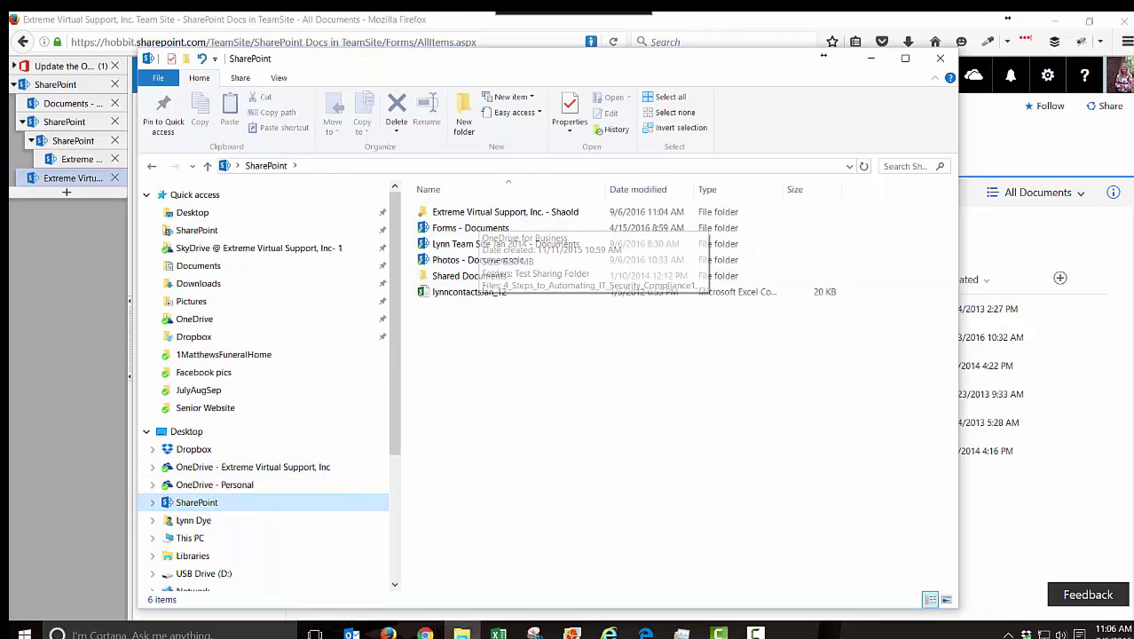
left_click(1048, 157)
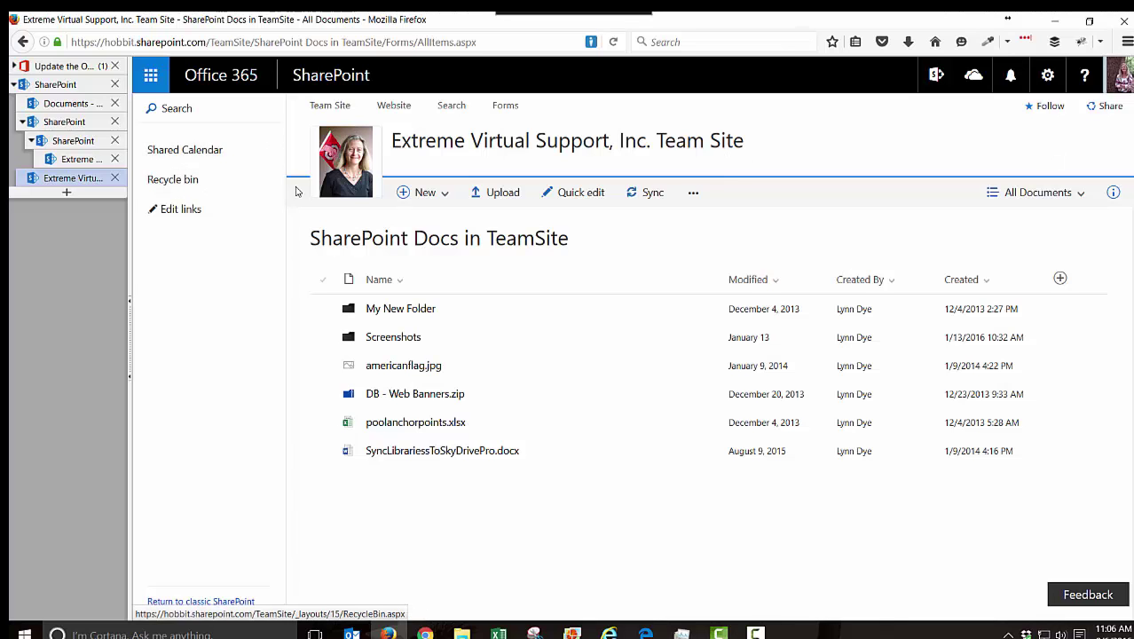
left_click(49, 85)
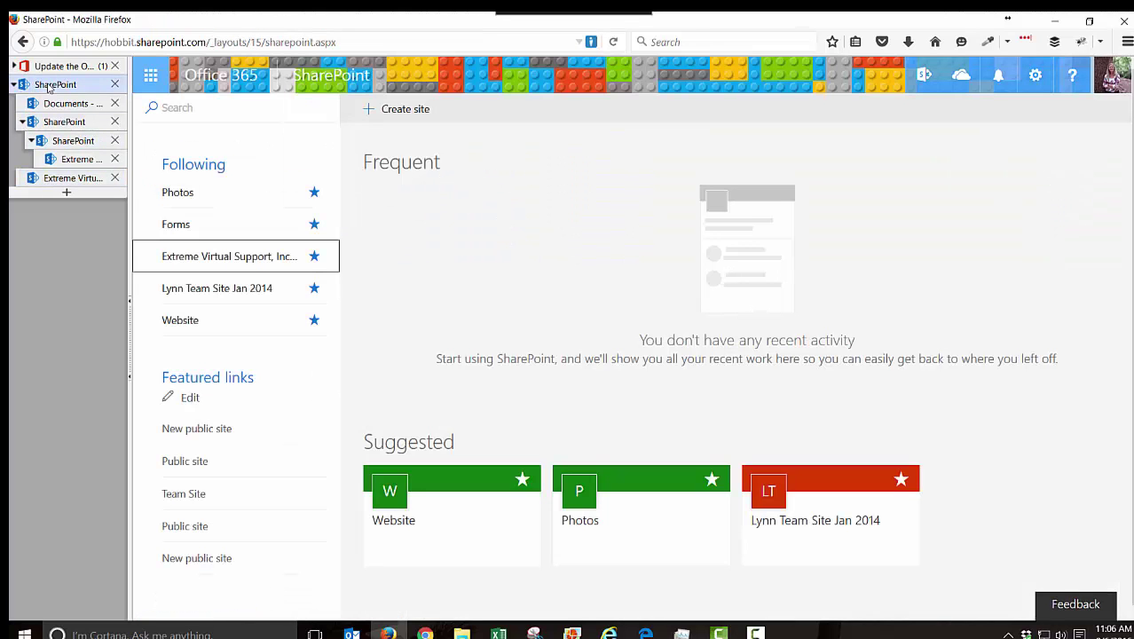
left_click(153, 77)
left_click(184, 213)
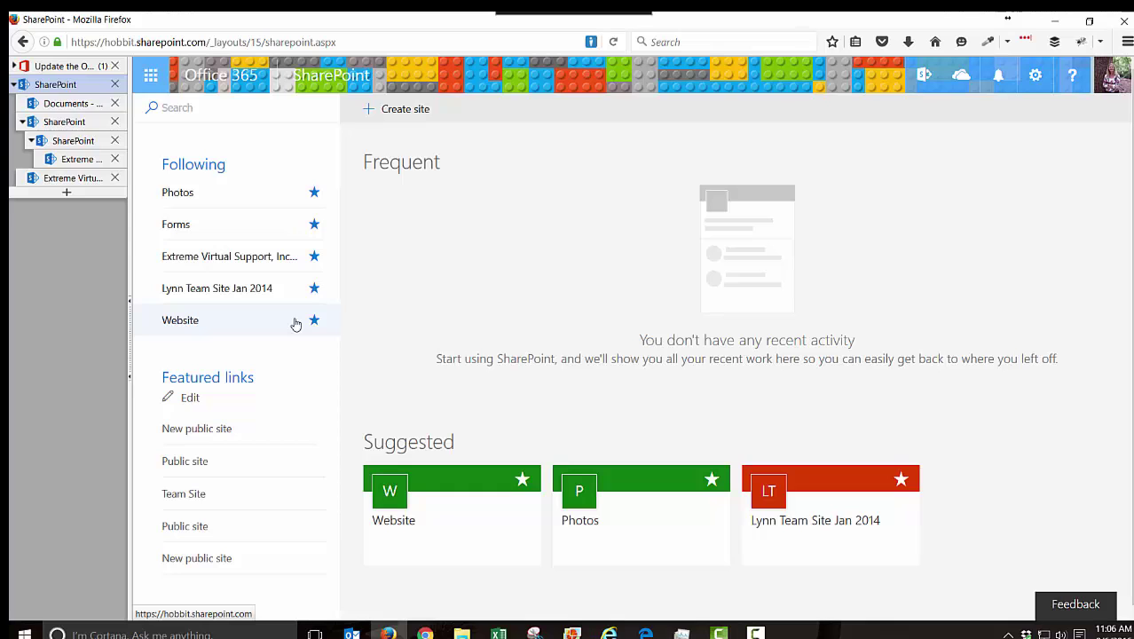
left_click(244, 266)
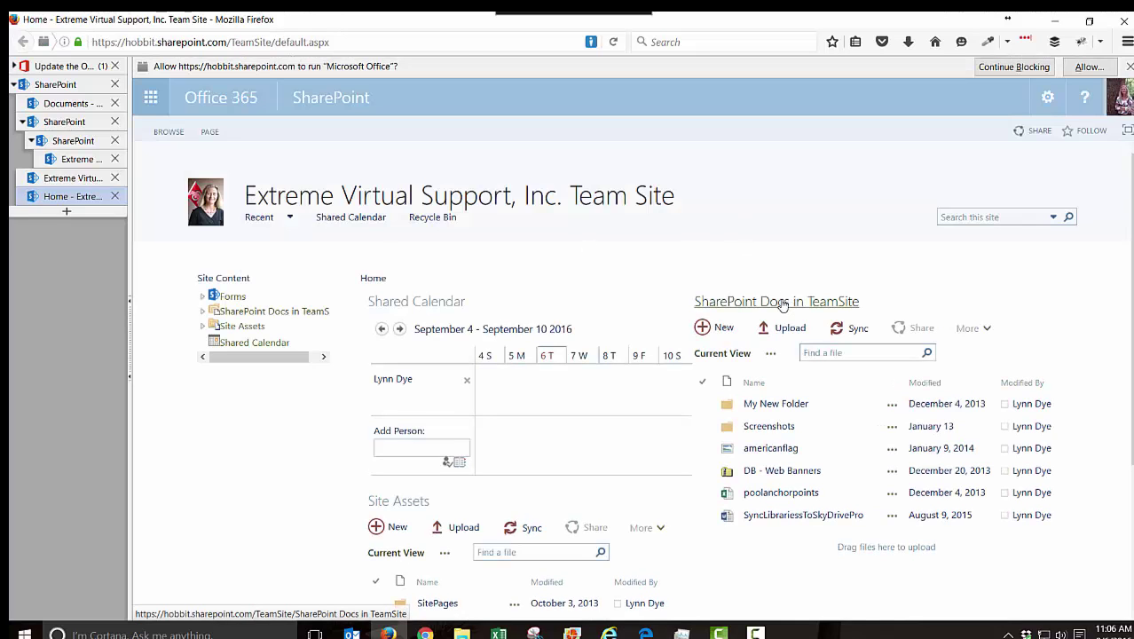
left_click(784, 301)
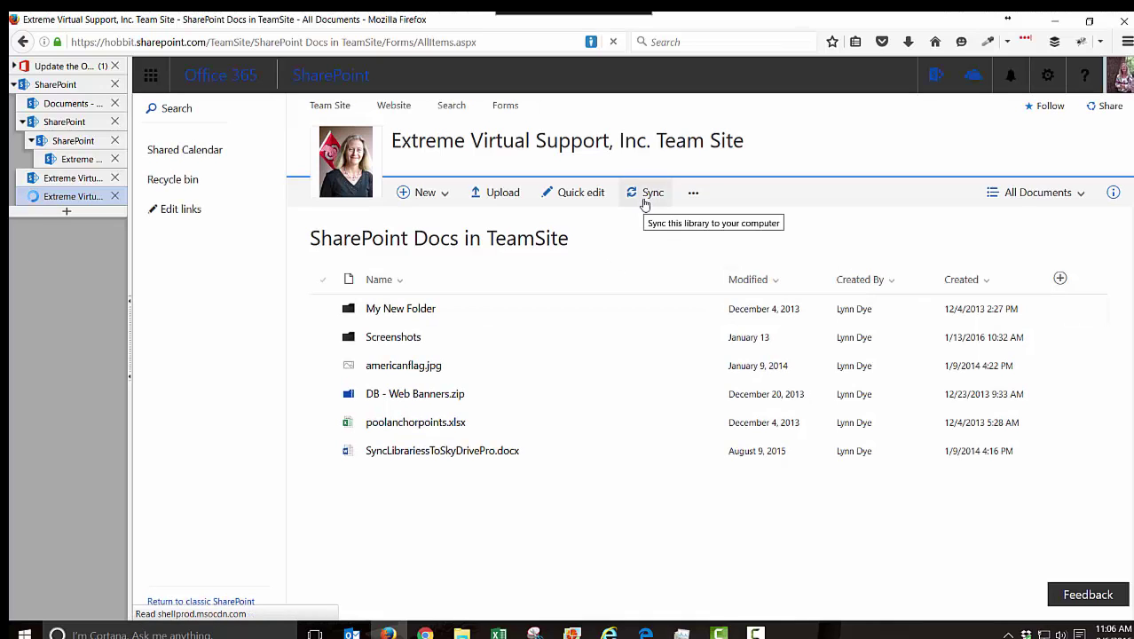
Sync the SharePoint Docs in TeamSite library to the computer and show its local files.
left_click(647, 198)
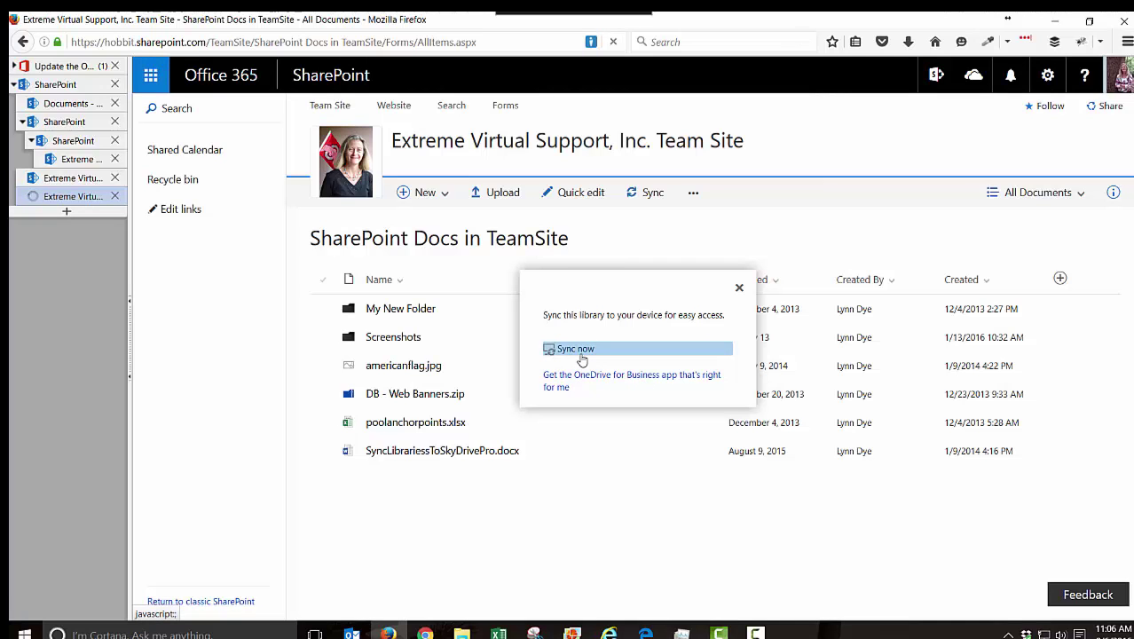
left_click(582, 355)
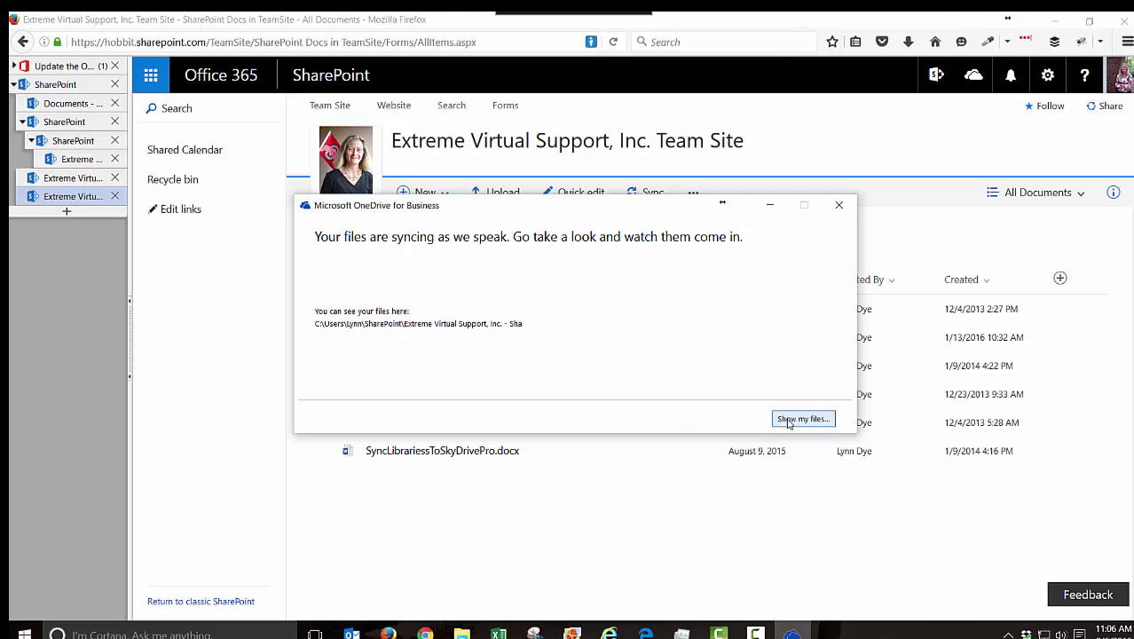
left_click(788, 420)
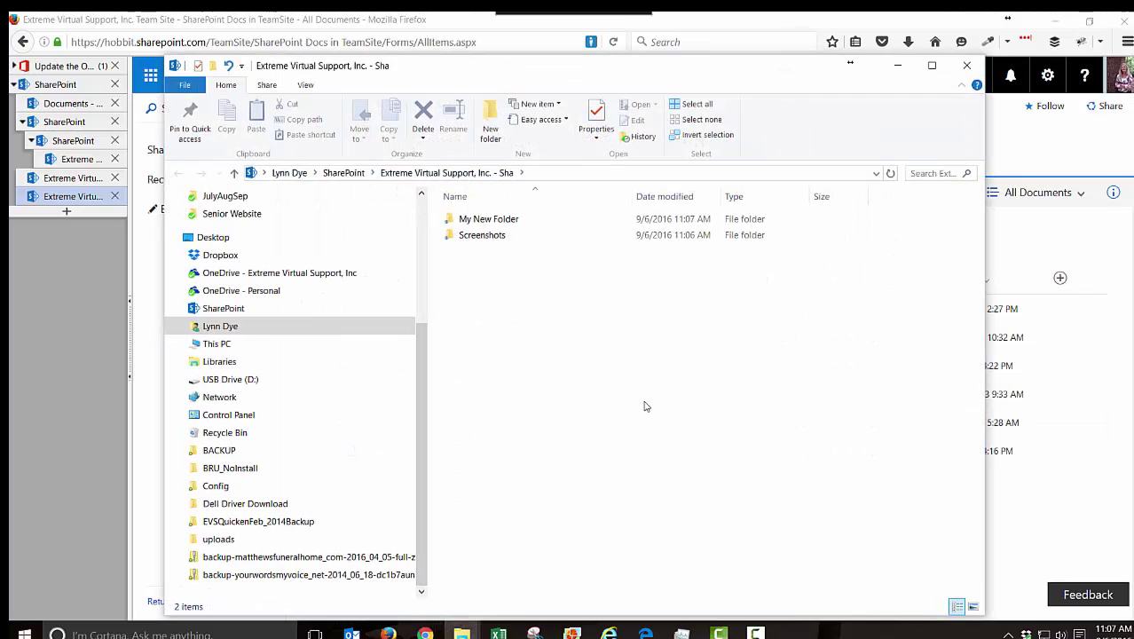
Check the local SharePoint folder for the newly synced library and open "Extreme Virtual Support, Inc. - Sha" to examine its files.
left_click(226, 309)
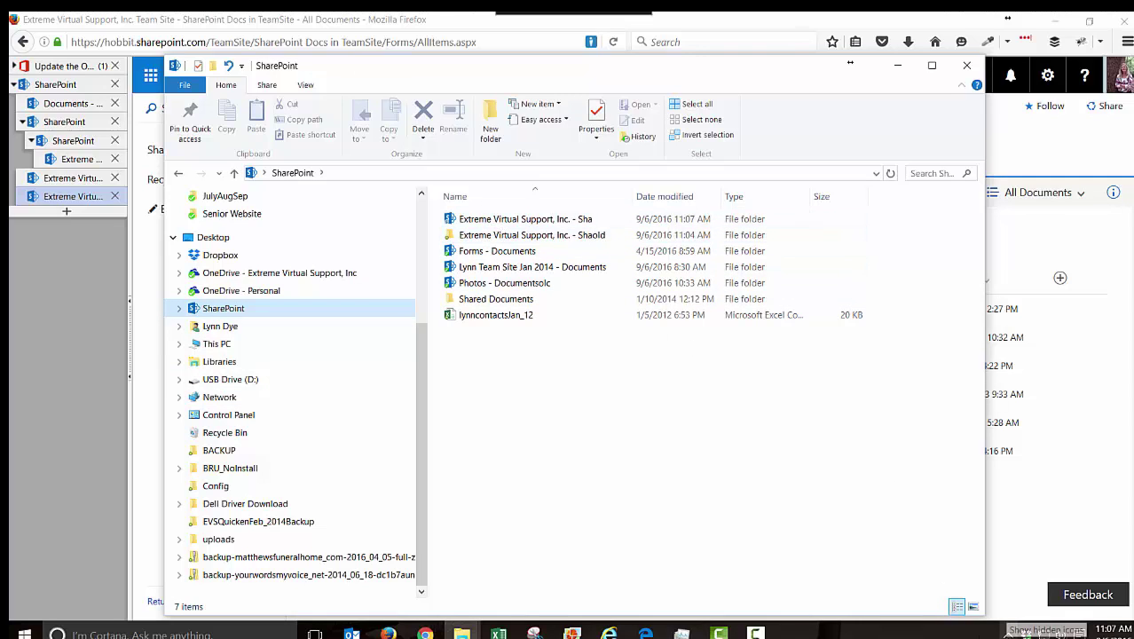
left_click(1007, 634)
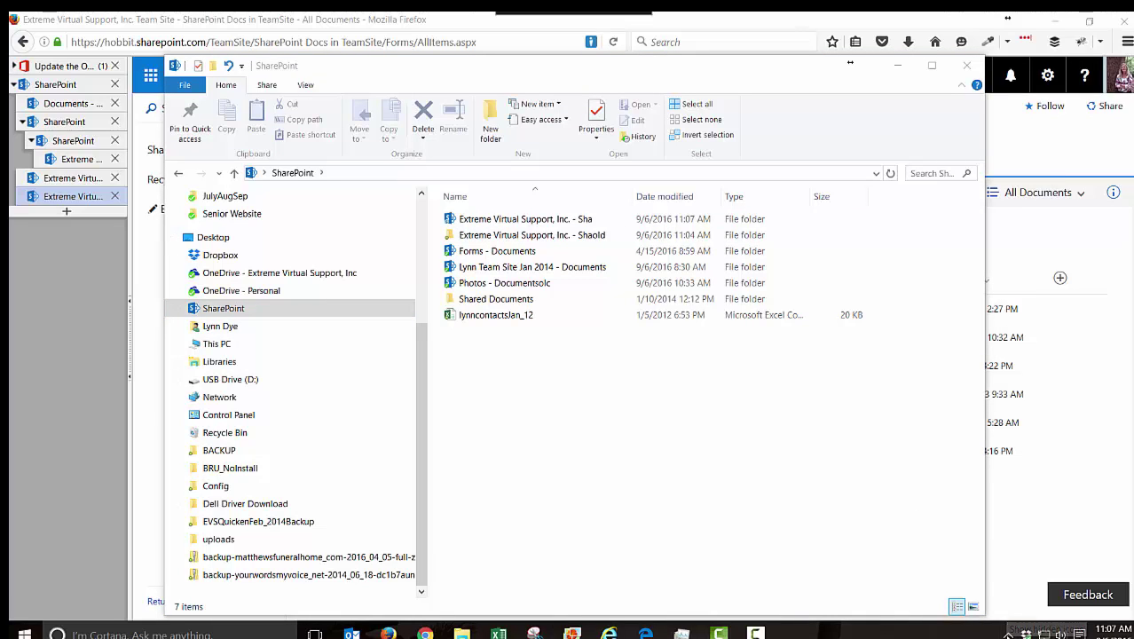
left_click(1007, 632)
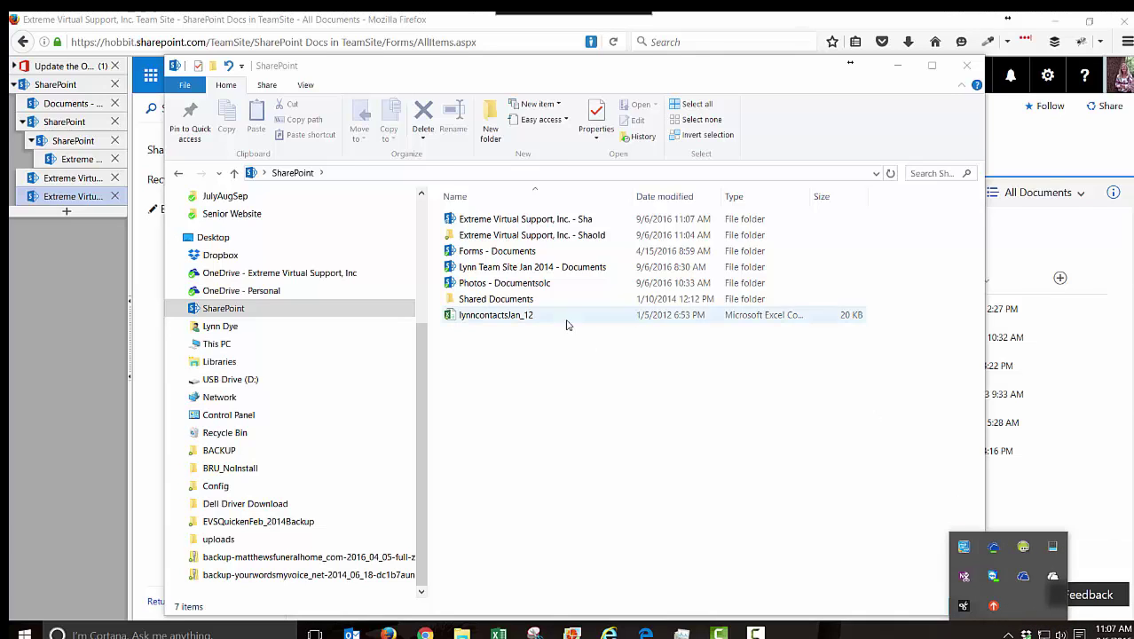
double_click(532, 227)
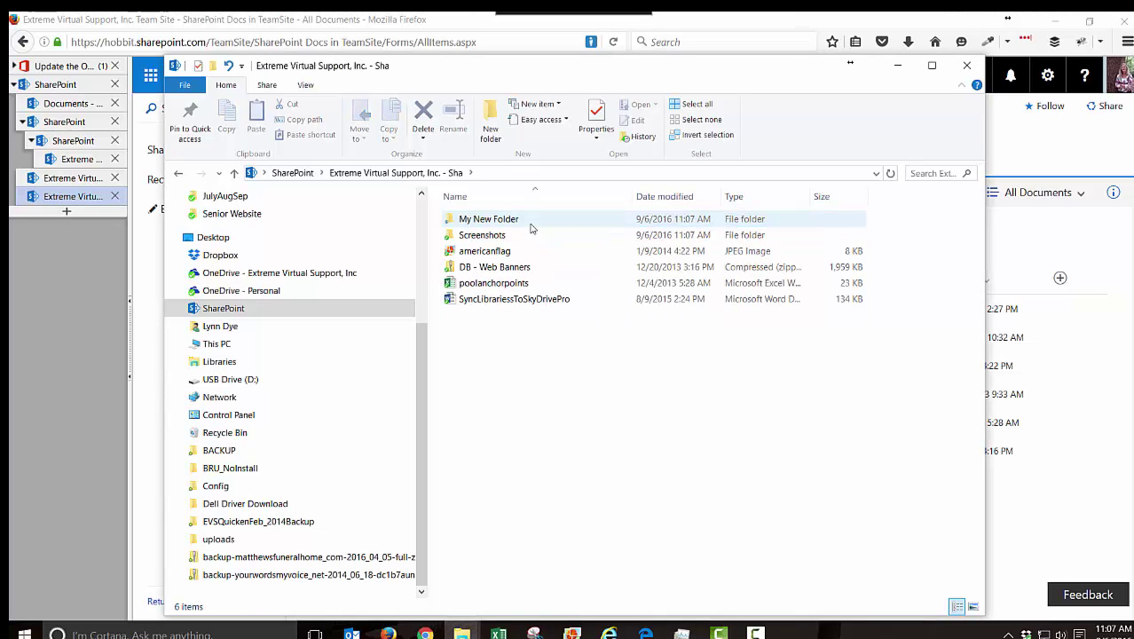